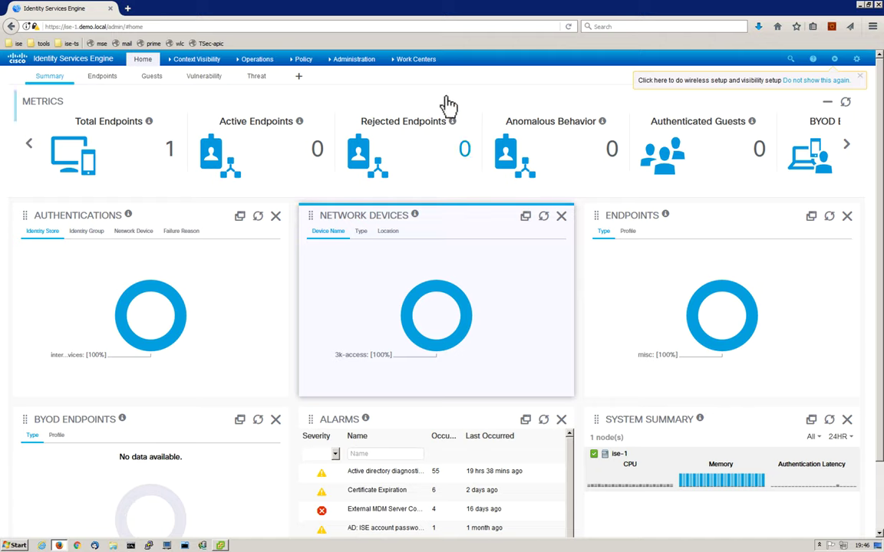
Step: Go to Work Centers > Posture > Client Provisioning > Resources and show the Add options
left_click(412, 66)
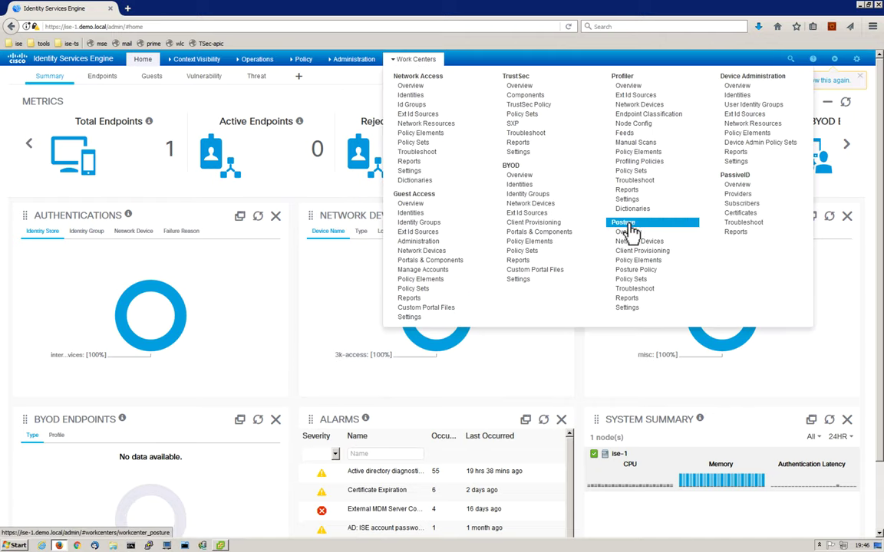
left_click(641, 251)
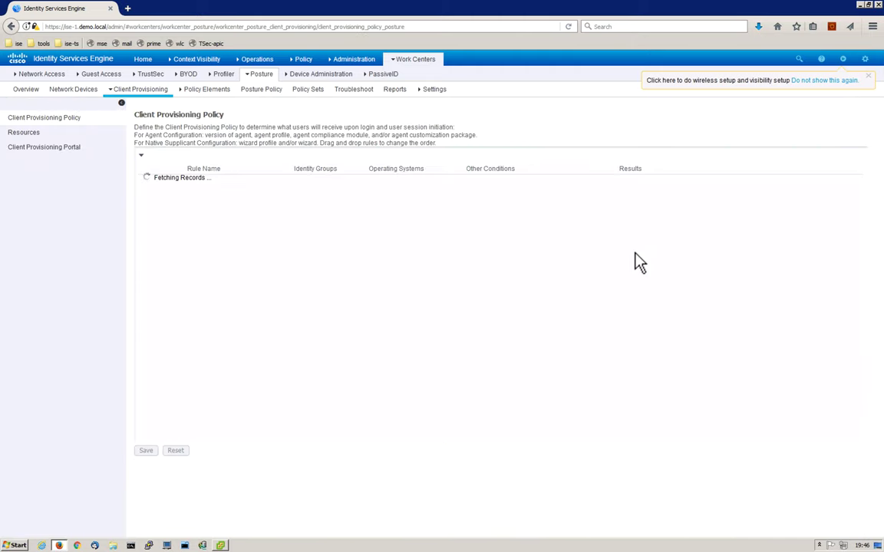
left_click(24, 134)
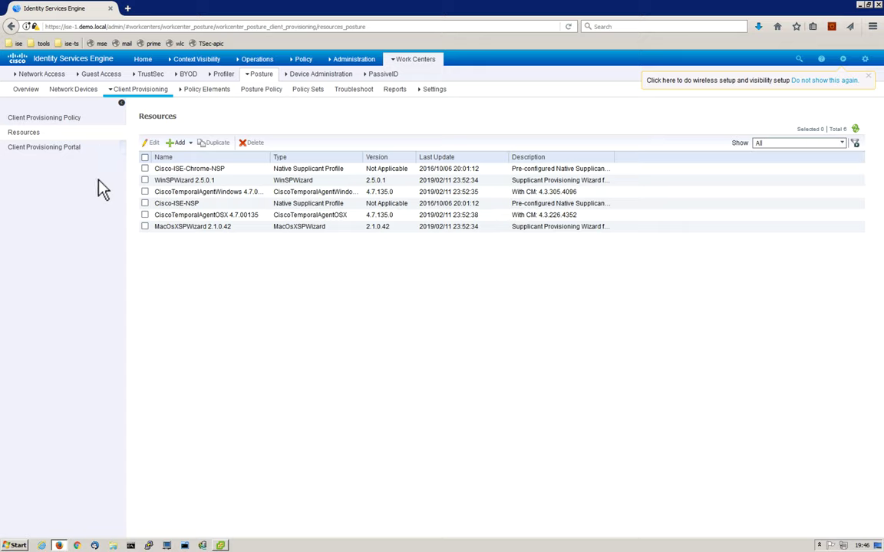
left_click(188, 148)
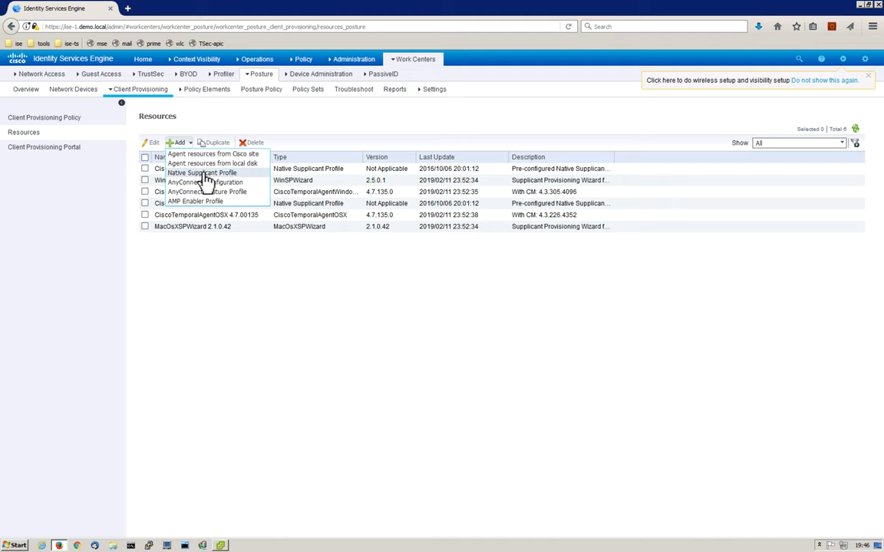
Step: Create an AnyConnect Posture Profile and name it Win10_Posture_Prof
left_click(245, 191)
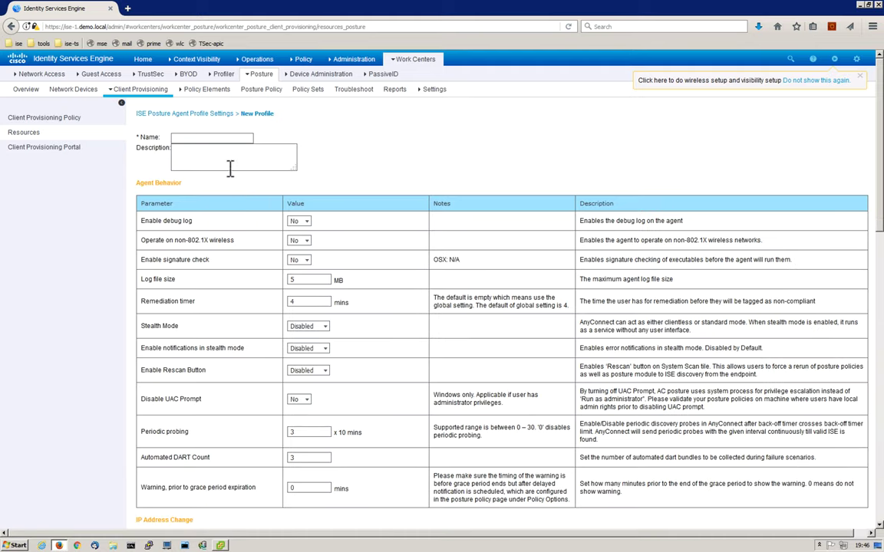
left_click(222, 138)
type("Win10 Posture Prof")
Step: Under Posture Protocol, set discovery host to ise-1.demo.local and server name rules to *
left_click_drag(880, 252, 881, 287)
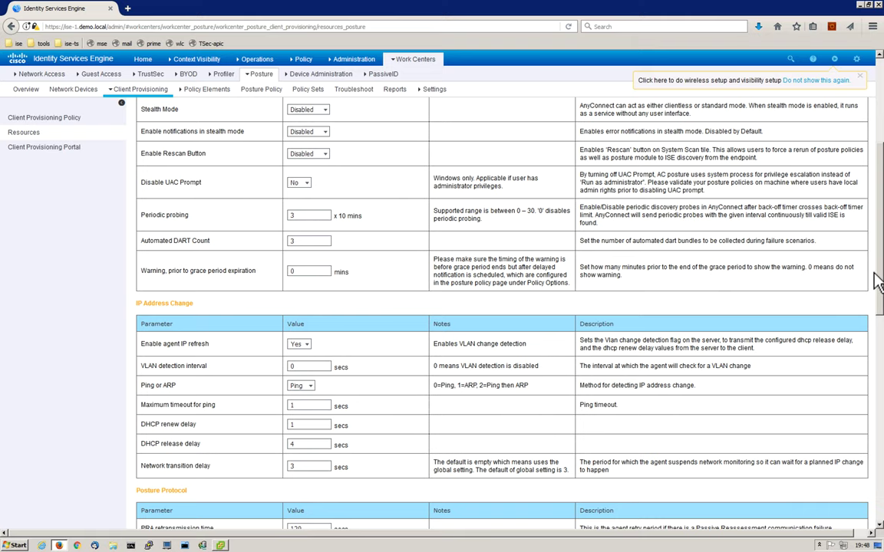
left_click_drag(879, 276, 879, 278)
scroll(498, 307, "down", 3)
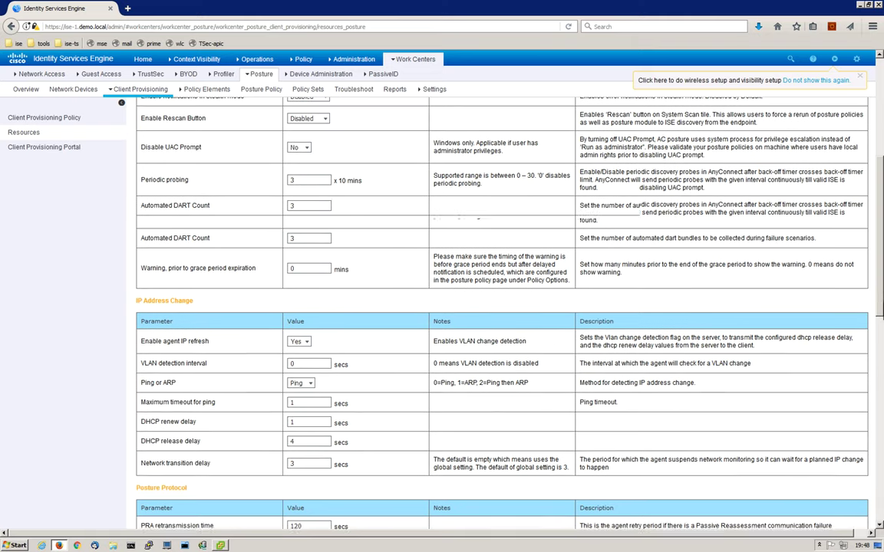
scroll(499, 306, "down", 1)
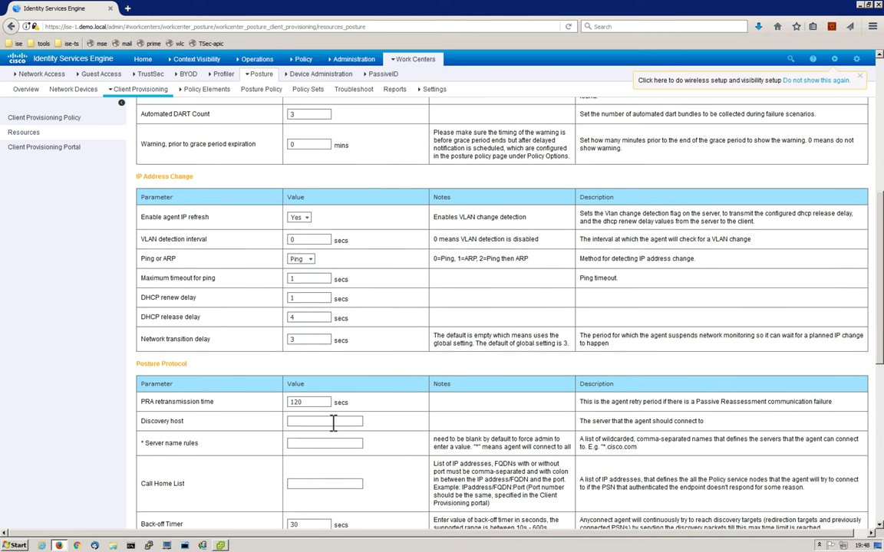
left_click(333, 421)
type("se-1.demo.local")
left_click_drag(145, 448, 157, 444)
left_click(199, 443)
left_click(298, 444)
type("*")
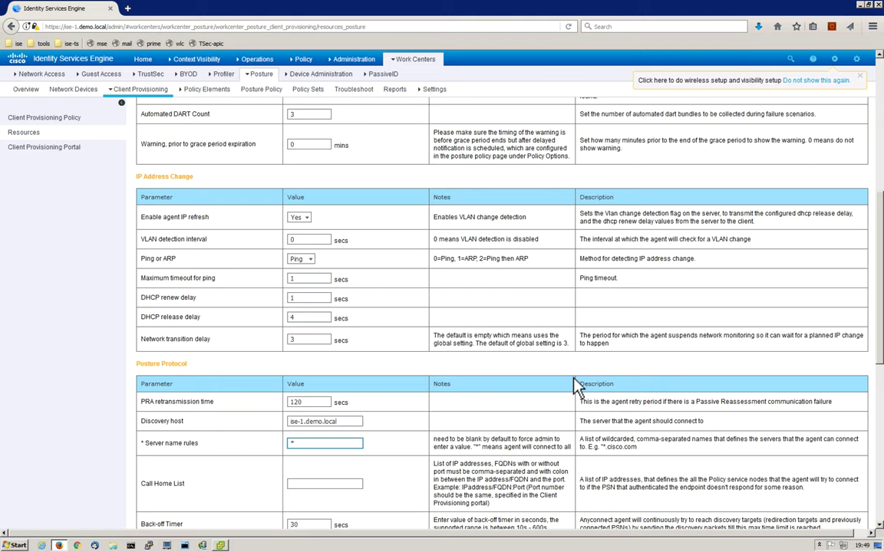
Step: Submit the Win10_Posture_Prof posture profile from the bottom of the form
left_click(812, 60)
left_click_drag(879, 256, 881, 464)
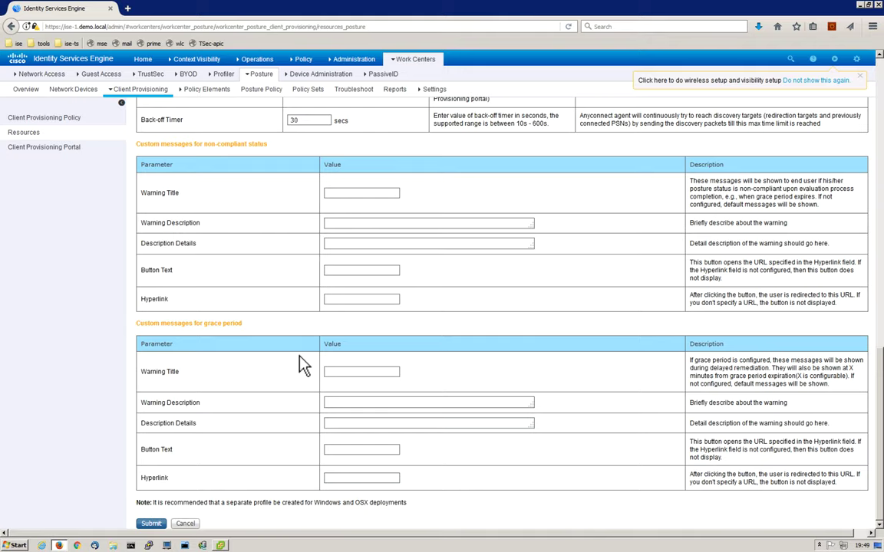
left_click(151, 523)
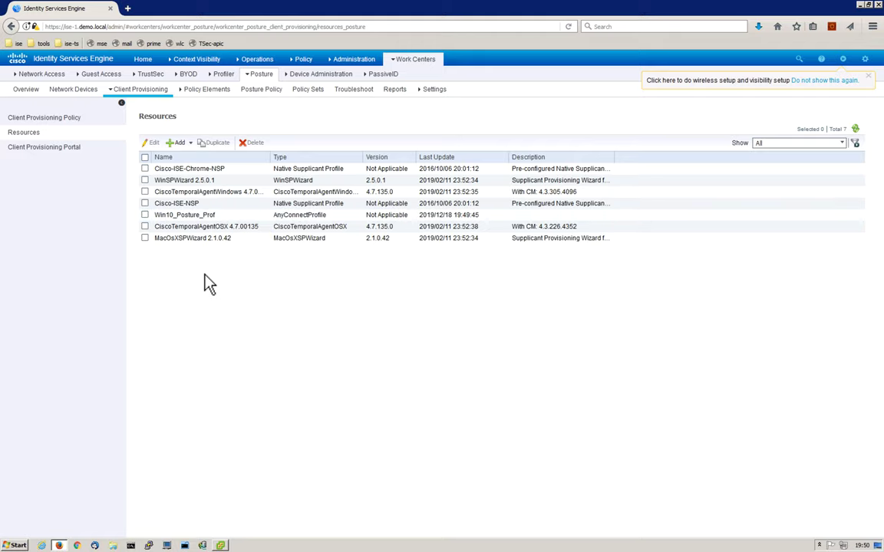
Step: Upload anyconnect-win-4.8.01090-webdeploy-k9.pkg from local disk as a Cisco Provided Package
left_click(185, 150)
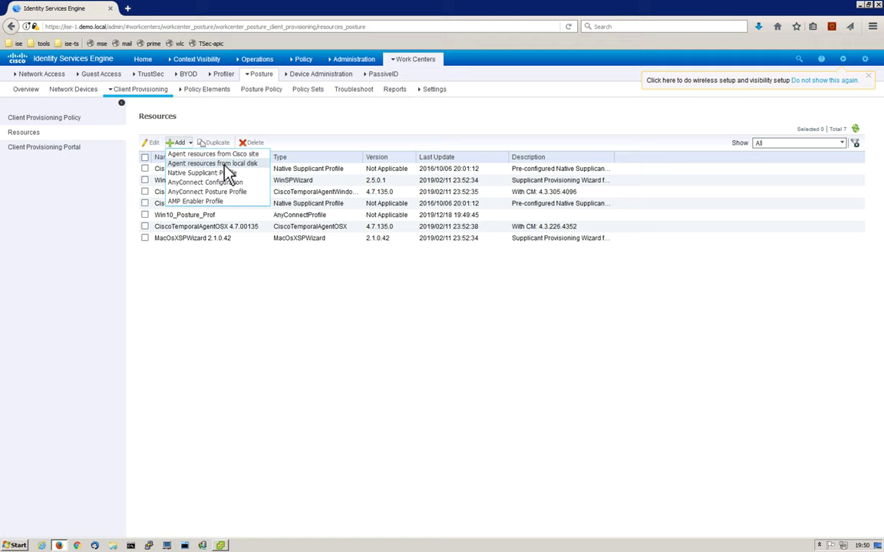
left_click(220, 164)
left_click(359, 164)
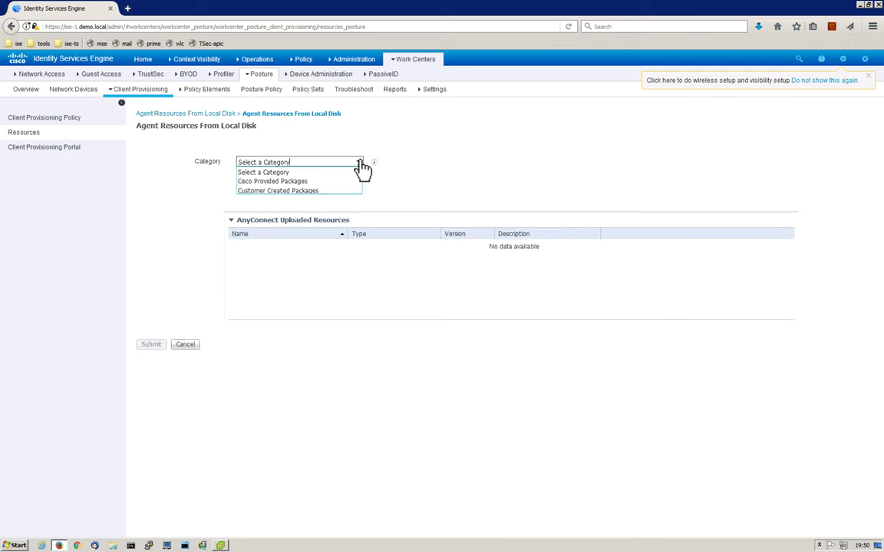
left_click(312, 181)
left_click(256, 195)
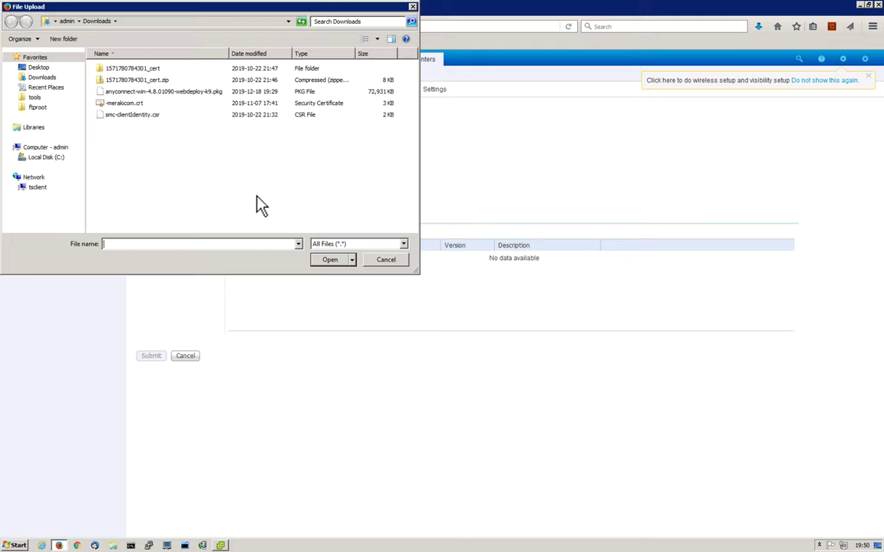
left_click(134, 93)
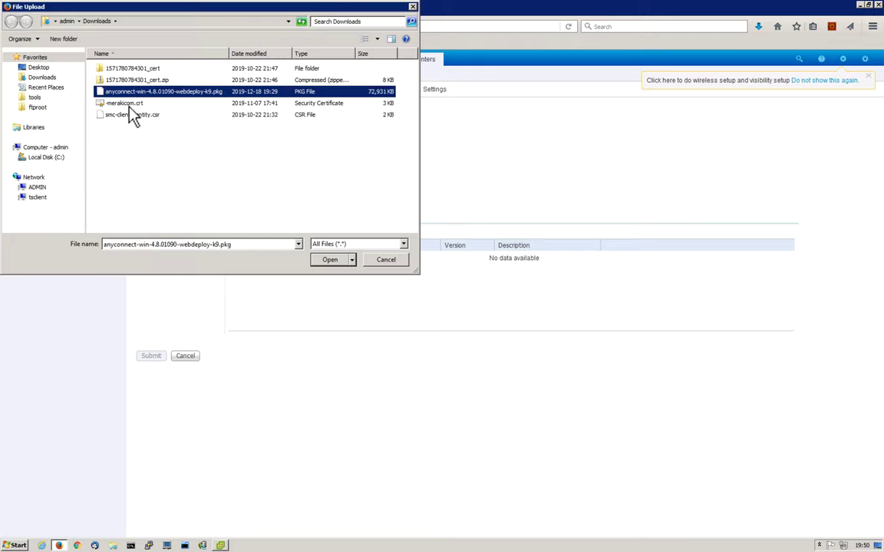
left_click(325, 261)
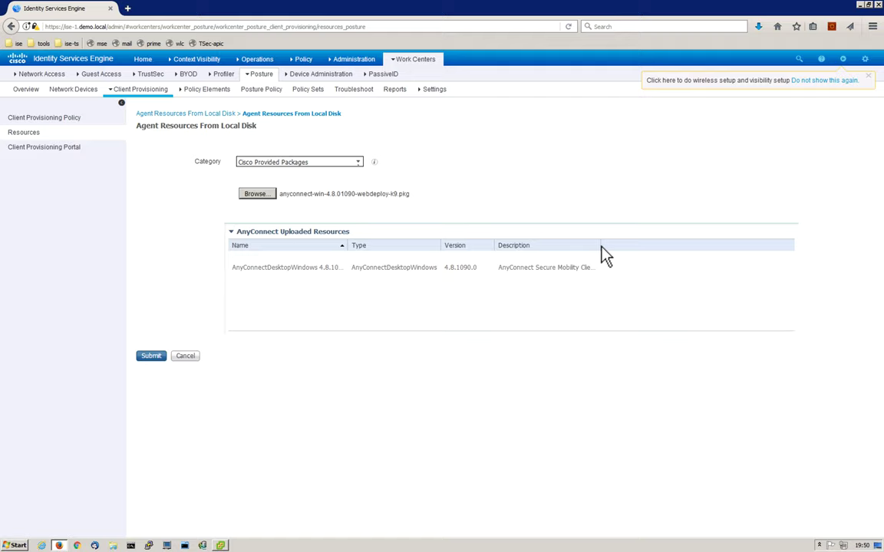
left_click_drag(599, 246, 651, 250)
left_click(153, 356)
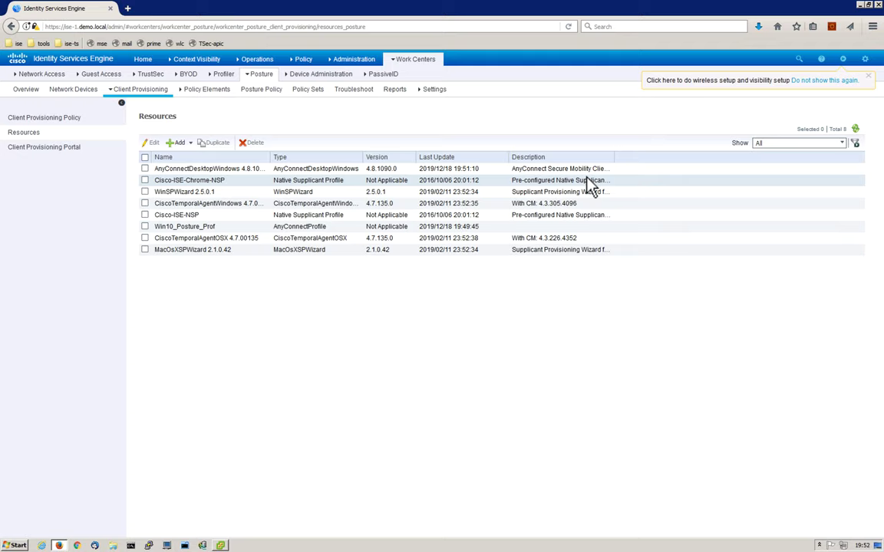
Step: Sort resources by Last Update descending, then show the Add options
left_click(449, 157)
left_click(448, 158)
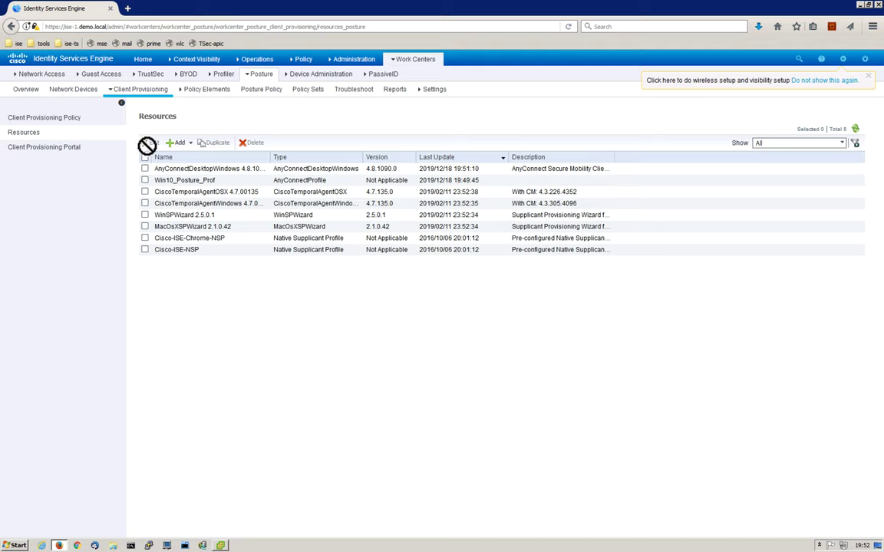
left_click(188, 144)
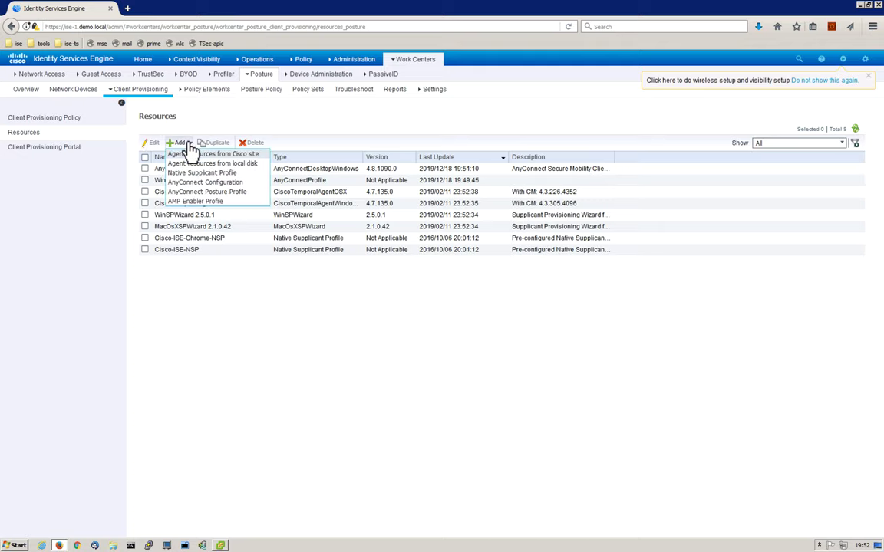
Step: Download AnyConnectComplianceModuleWindows 4.3.1012.6145 from the Cisco site
left_click(259, 163)
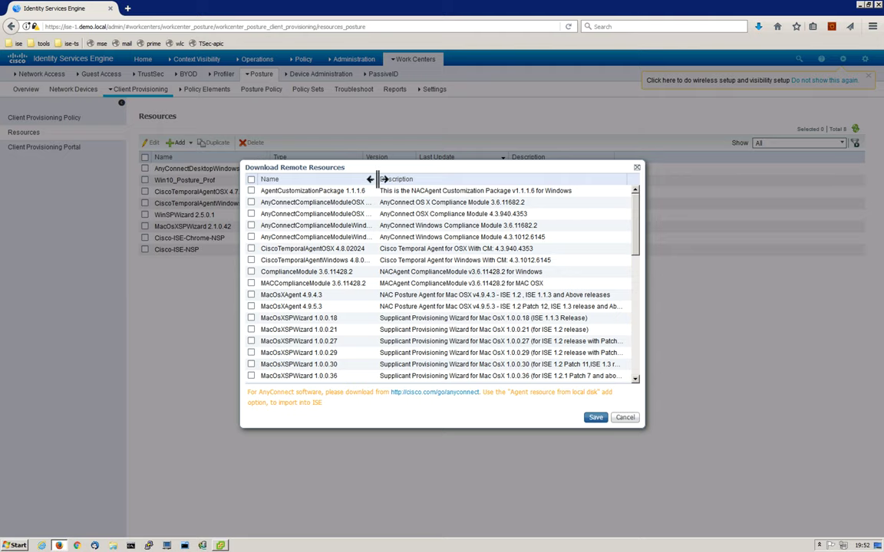
left_click_drag(376, 179, 420, 180)
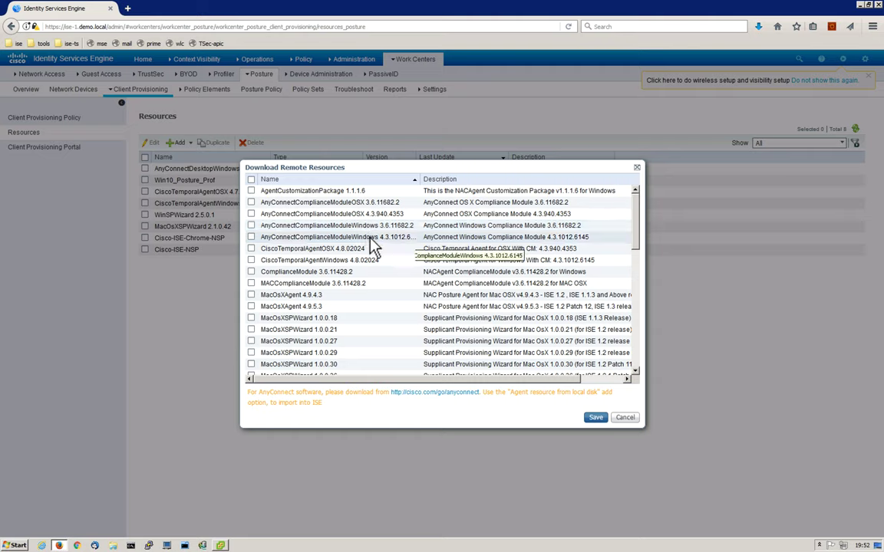
left_click(251, 237)
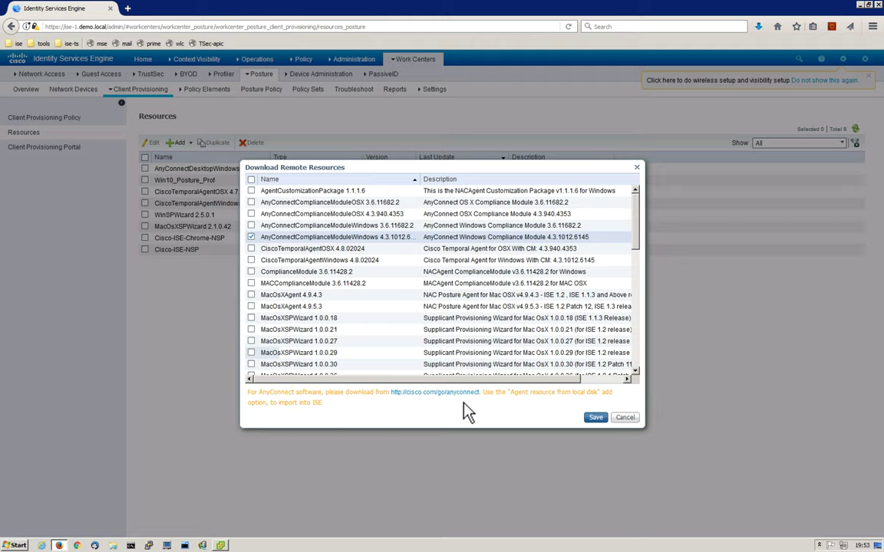
left_click(597, 418)
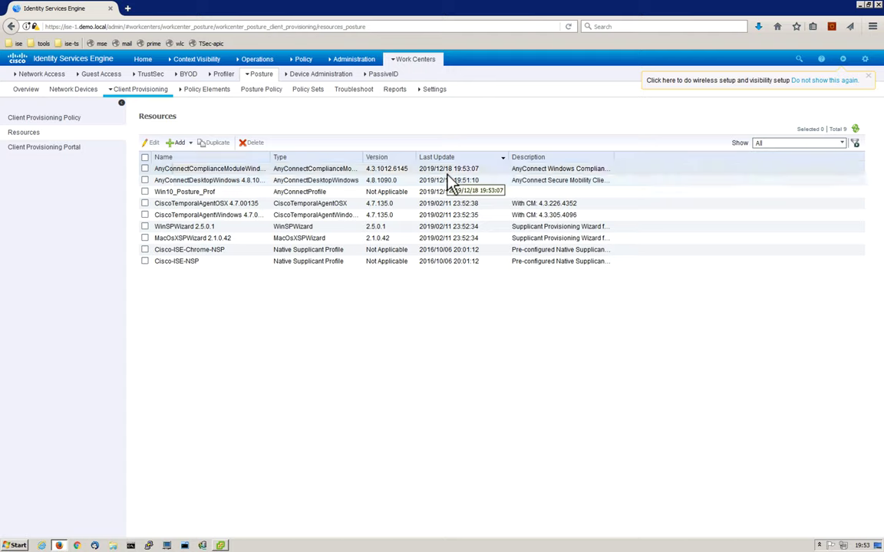
Step: Add a new AnyConnect Configuration using package AnyConnectDesktopWindows 4.8.1090.0
left_click(181, 145)
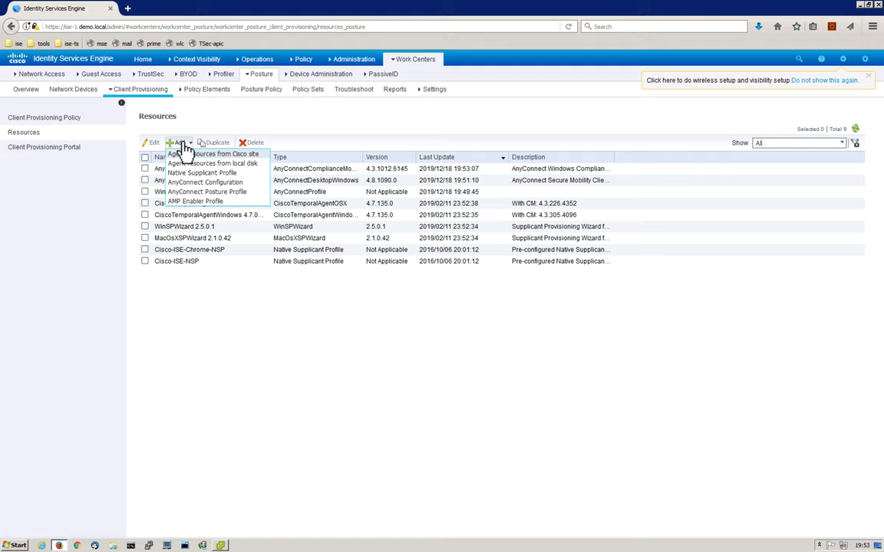
left_click(209, 183)
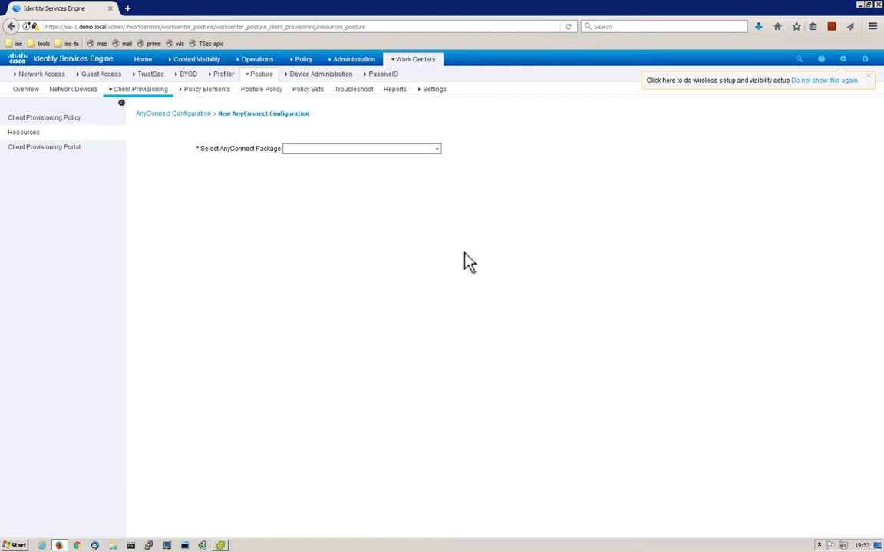
left_click(437, 149)
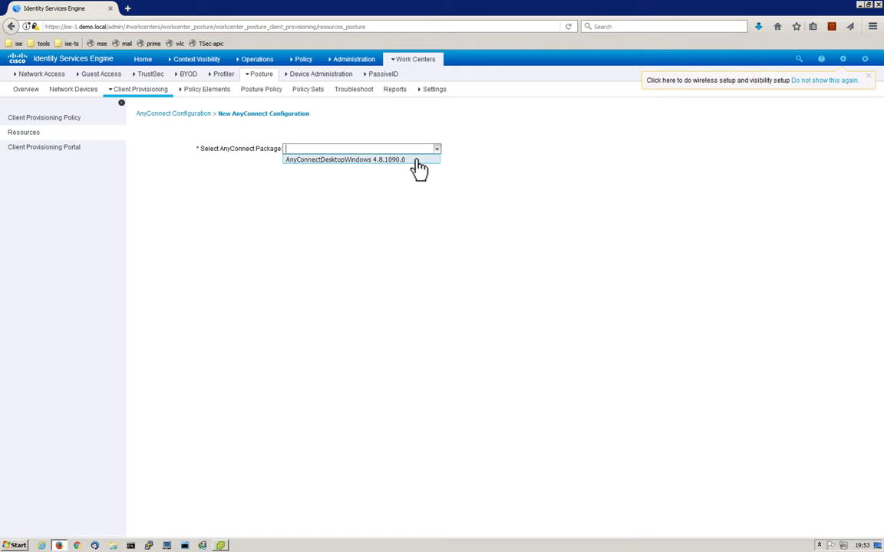
left_click(416, 159)
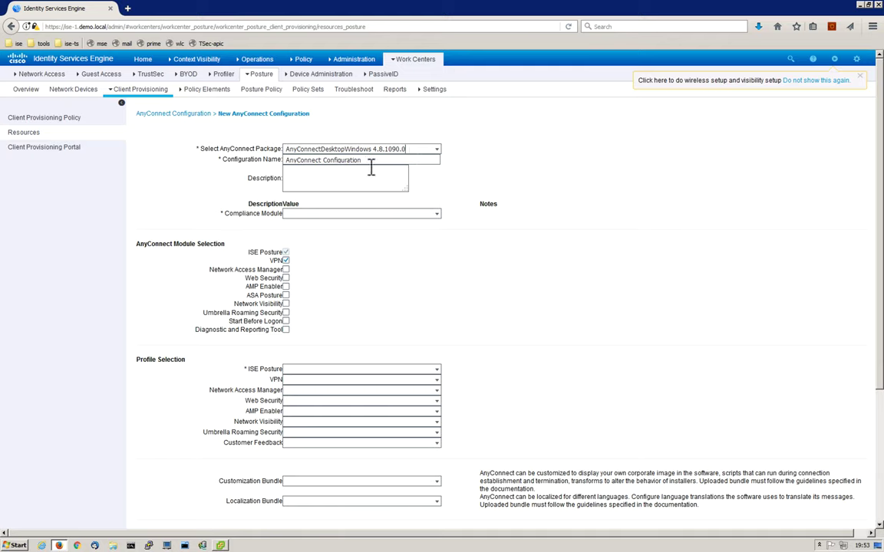
Step: Replace the configuration name with Win10_AC_4.8_Config
left_click_drag(373, 162, 278, 165)
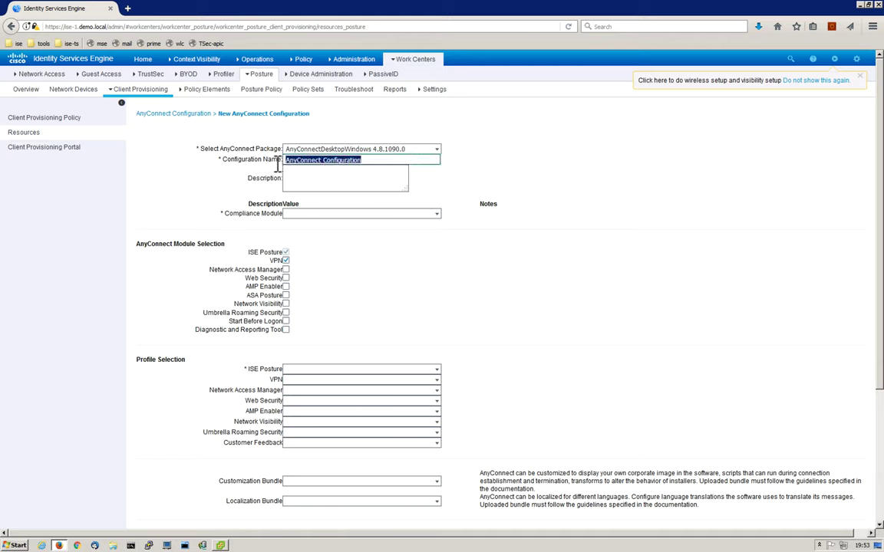
type("Win")
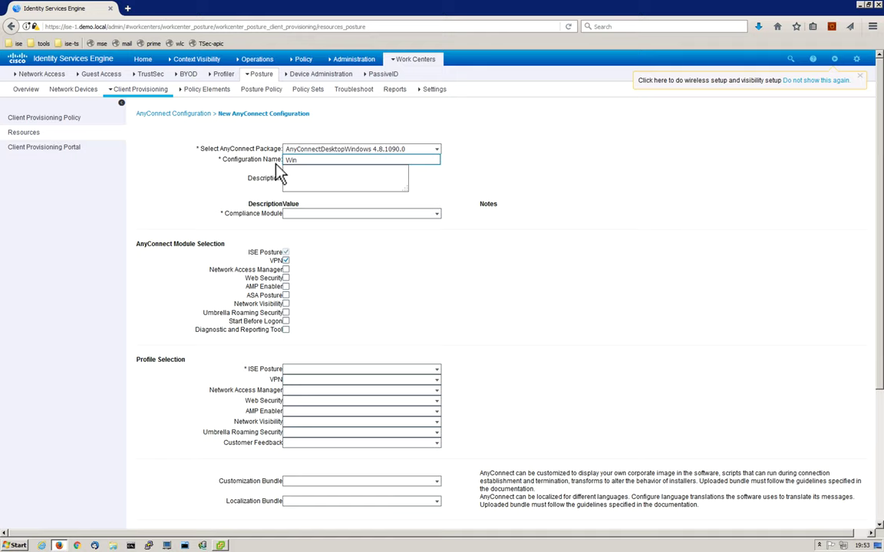
type("10 AC")
type(" Config")
key("Left")
key("Left")
key("Left")
key("Left")
key("Left")
key("Left")
key("Left")
type("4.8")
key("Left")
key("Left")
key("Left")
Step: Choose compliance module 4.3.1012.6145, uncheck VPN, and set ISE Posture to Win10_Posture_Prof
left_click(437, 216)
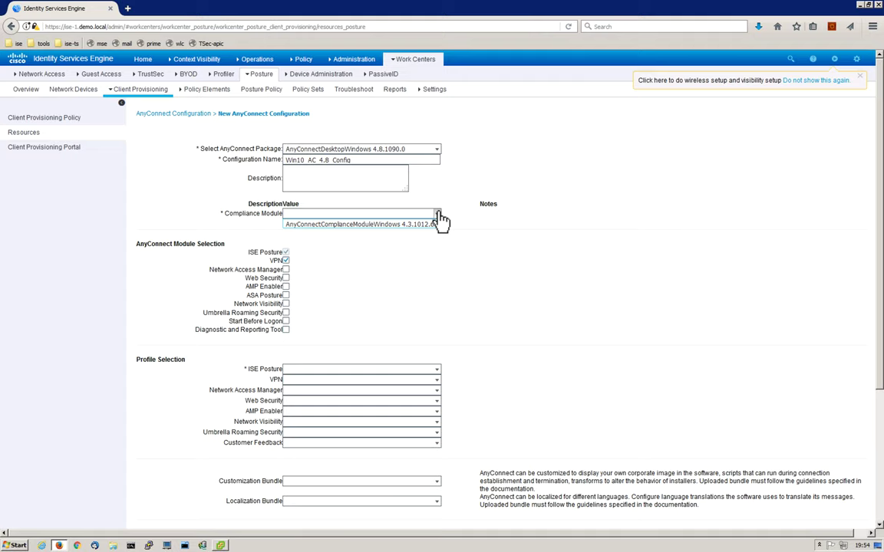
left_click(379, 224)
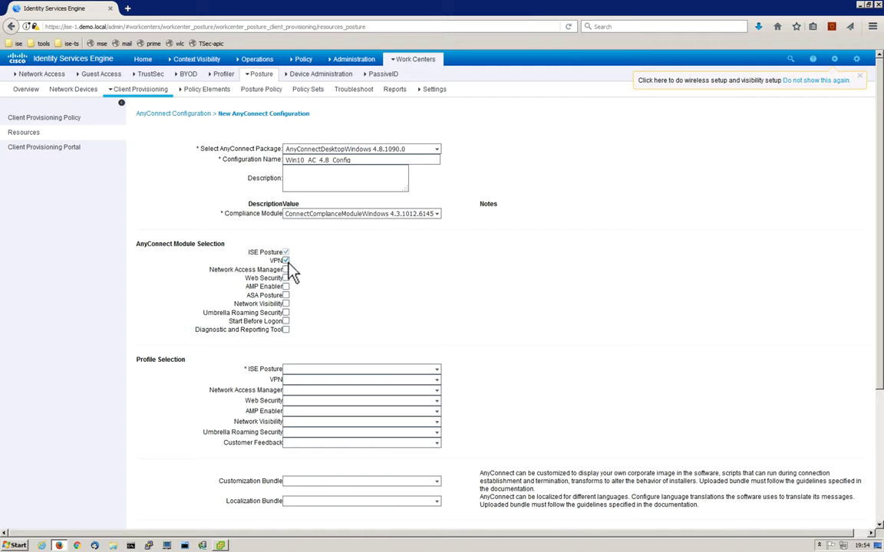
left_click(250, 261)
left_click(436, 369)
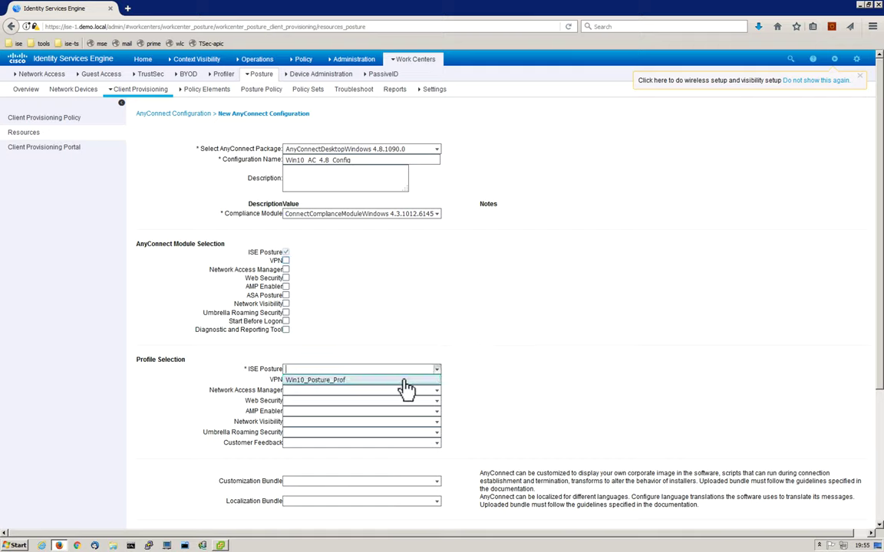
left_click(405, 380)
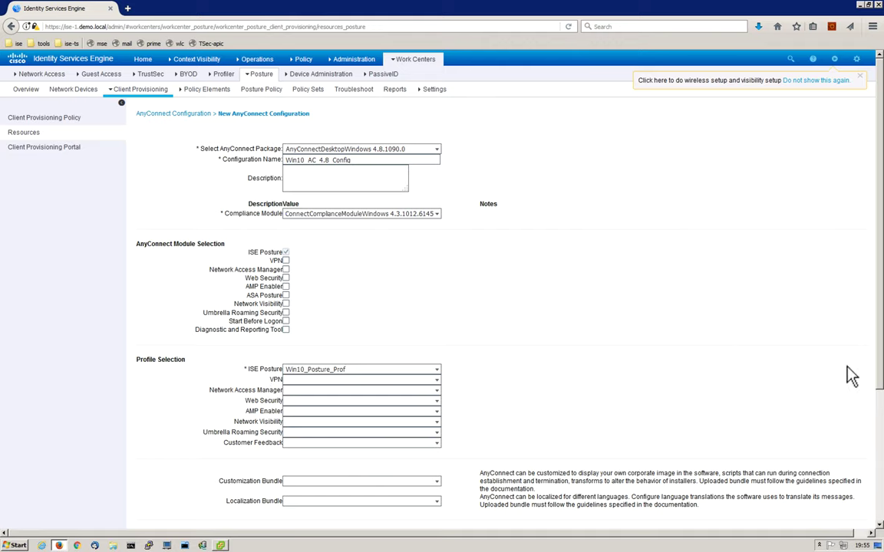
Step: Submit the Win10_AC_4.8_Config configuration from the bottom of the form
scroll(878, 359, "down", 2)
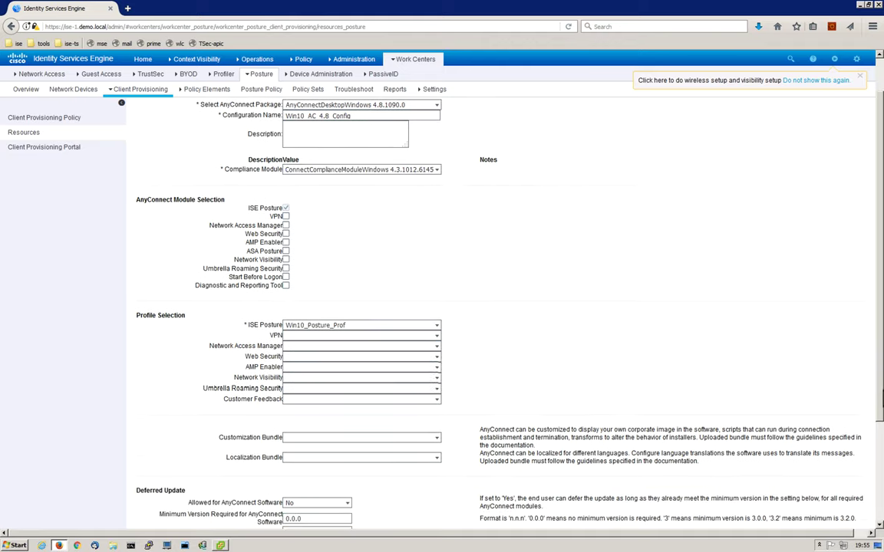
scroll(881, 437, "down", 2)
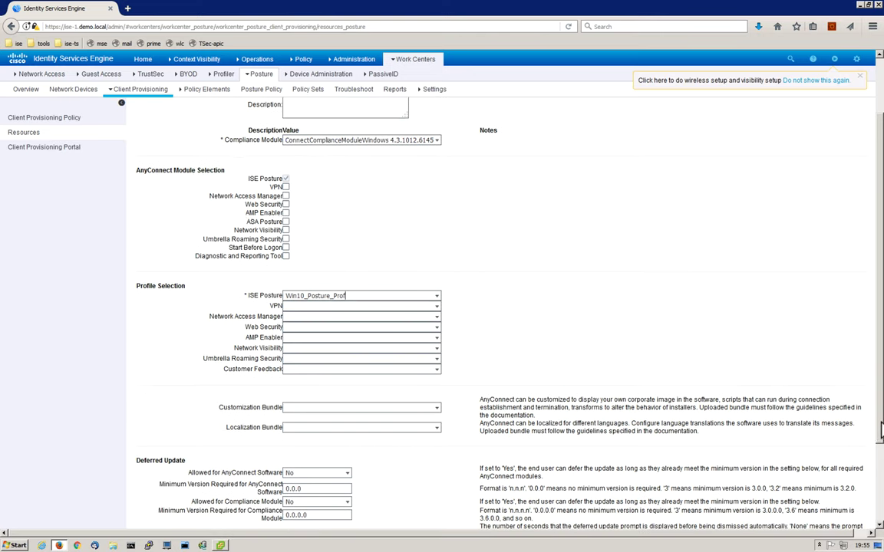
scroll(880, 438, "down", 2)
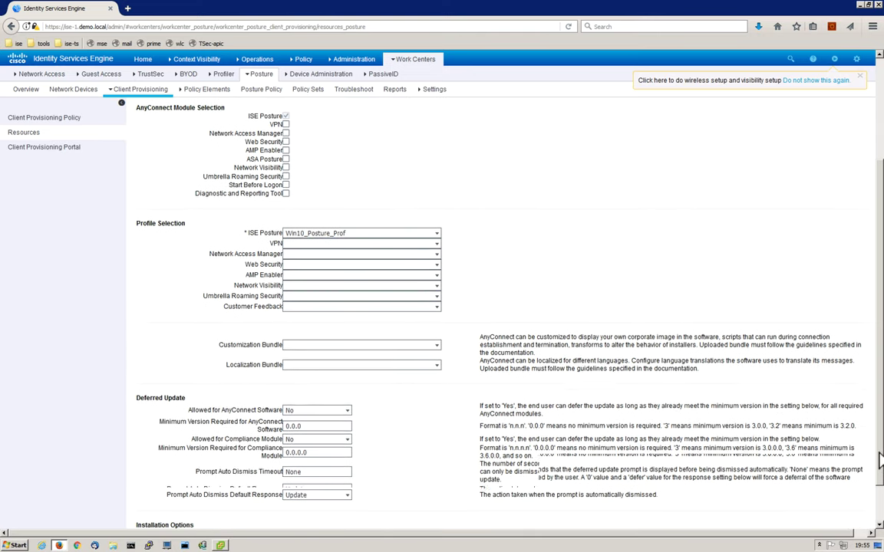
left_click_drag(880, 460, 881, 498)
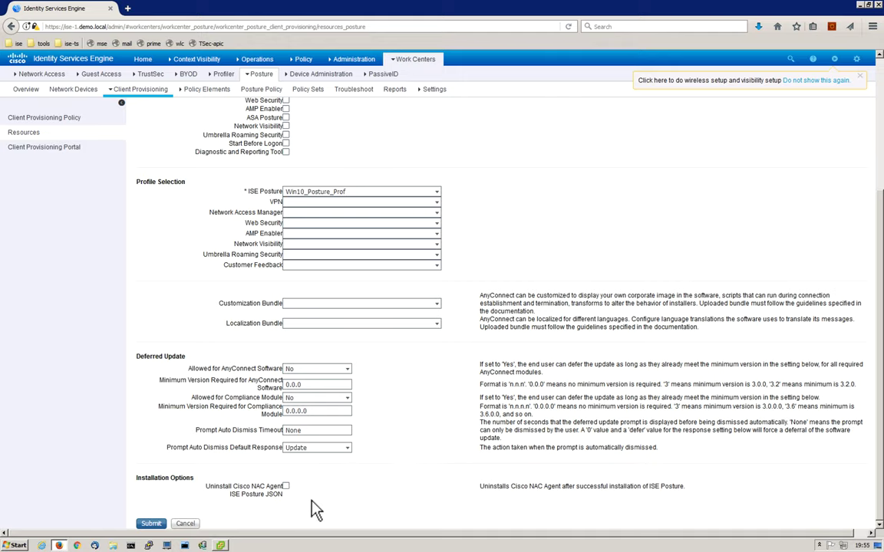
left_click(151, 524)
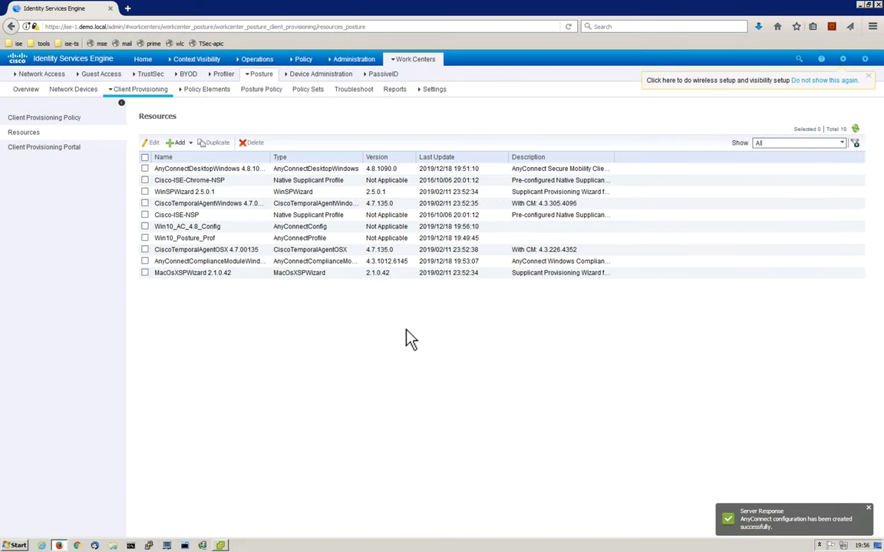
Step: Sort the provisioning resources by Last Update descending so Win10_AC_4.8_Config appears first
left_click(442, 158)
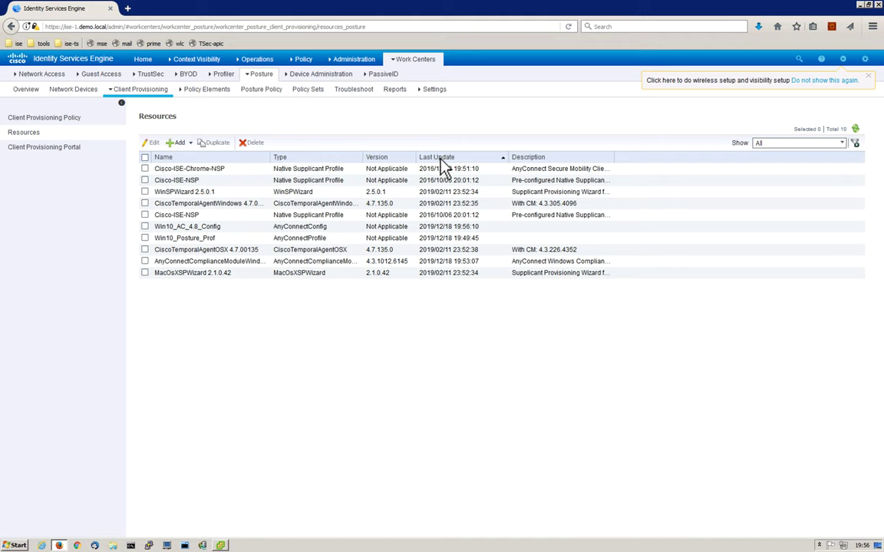
left_click(442, 159)
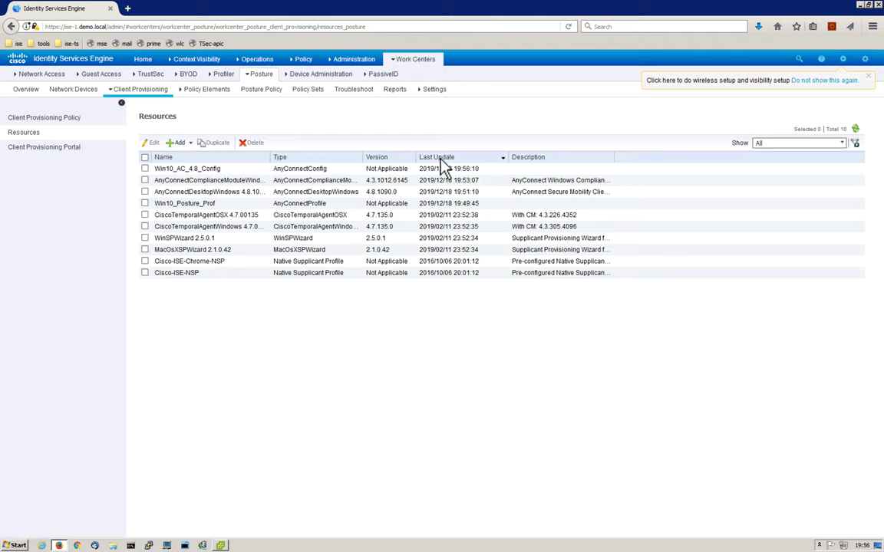
Step: Go to the Client Provisioning Policy rules, where Windows uses CiscoTemporalAgentWindows 4.7.00135
left_click(34, 153)
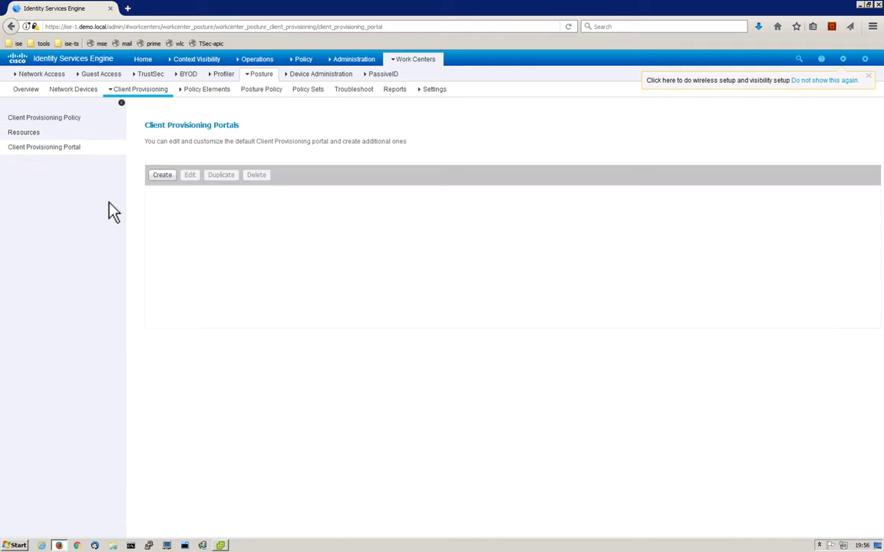
left_click(58, 121)
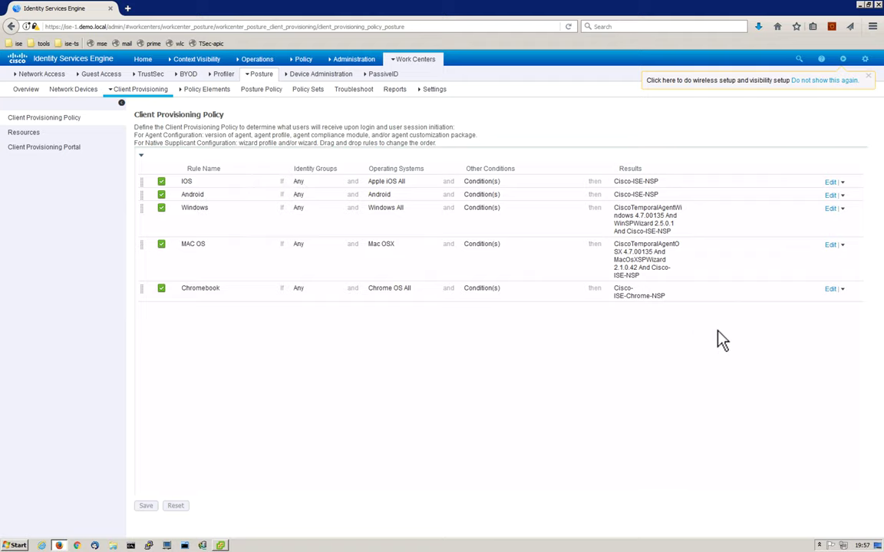
Step: Edit the Windows rule, set its operating system to Windows 10 (All), and open its results
left_click(831, 209)
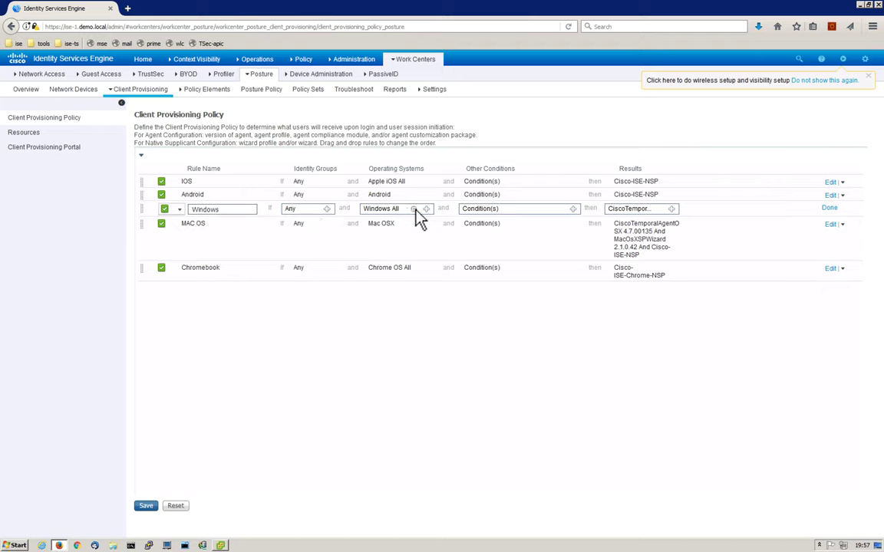
mouse_move(420, 214)
left_click(427, 210)
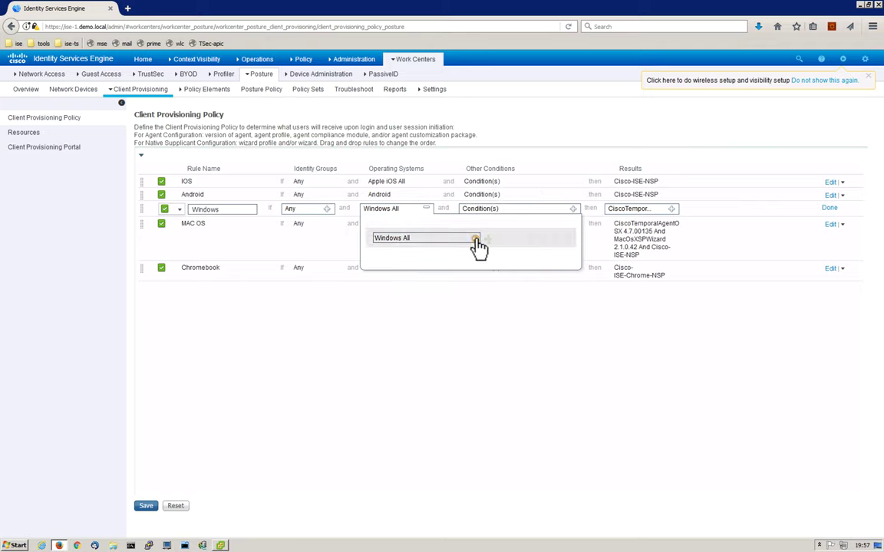
left_click(475, 240)
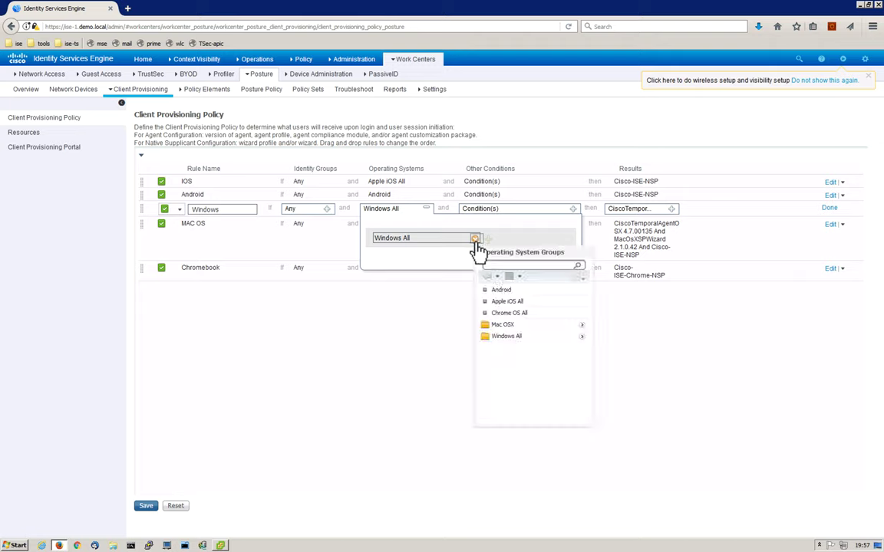
left_click(582, 338)
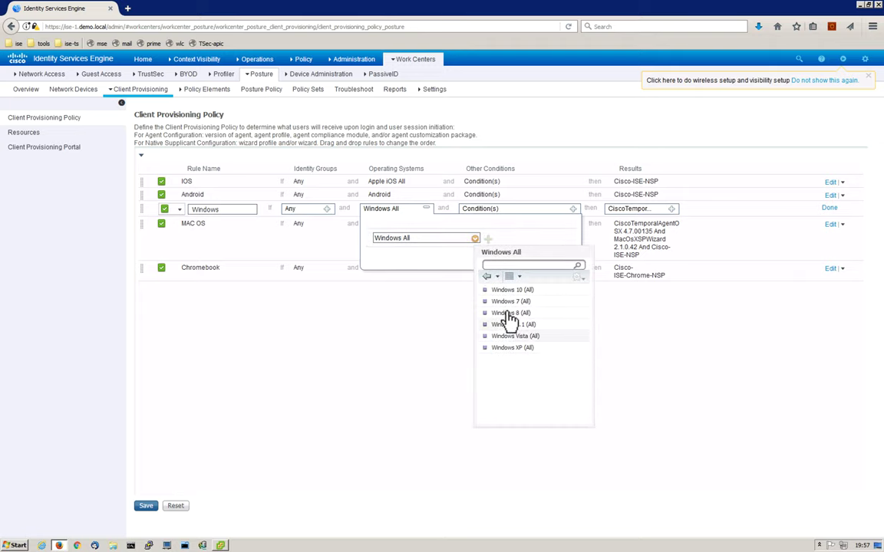
left_click(510, 291)
left_click(427, 213)
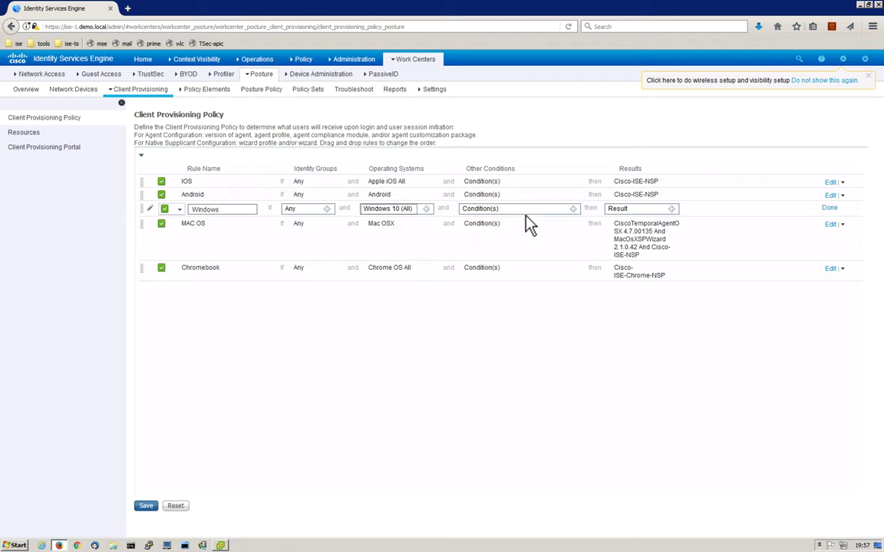
left_click(672, 210)
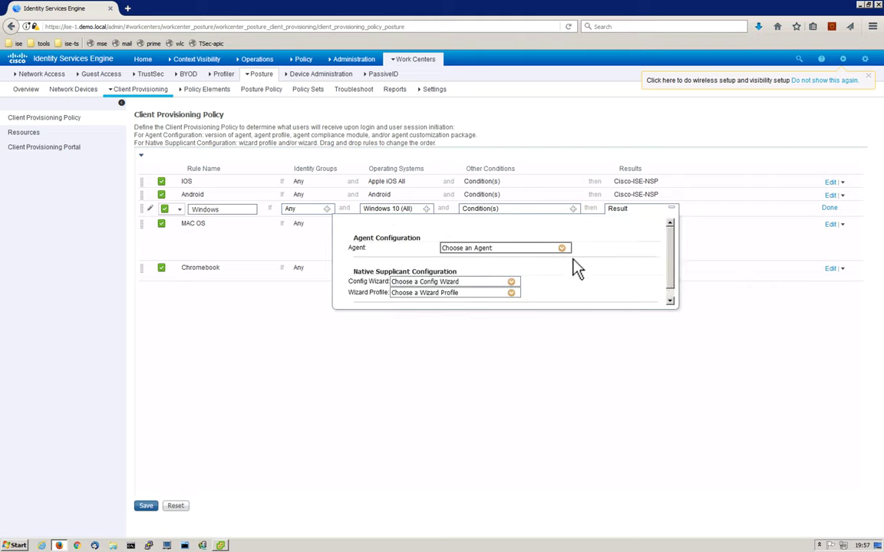
Step: Select Win10_AC_4.8_Config as the Windows rule's agent and close the result settings
left_click(563, 250)
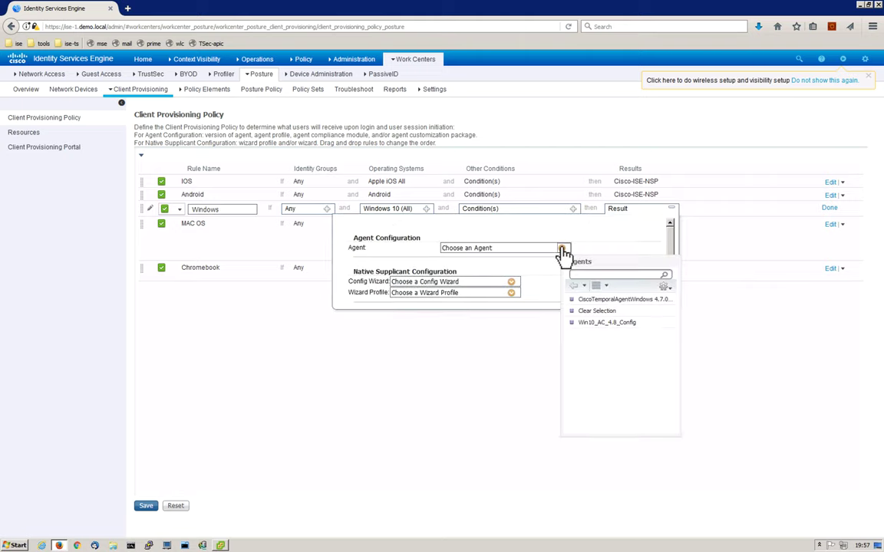
left_click(633, 323)
left_click(635, 324)
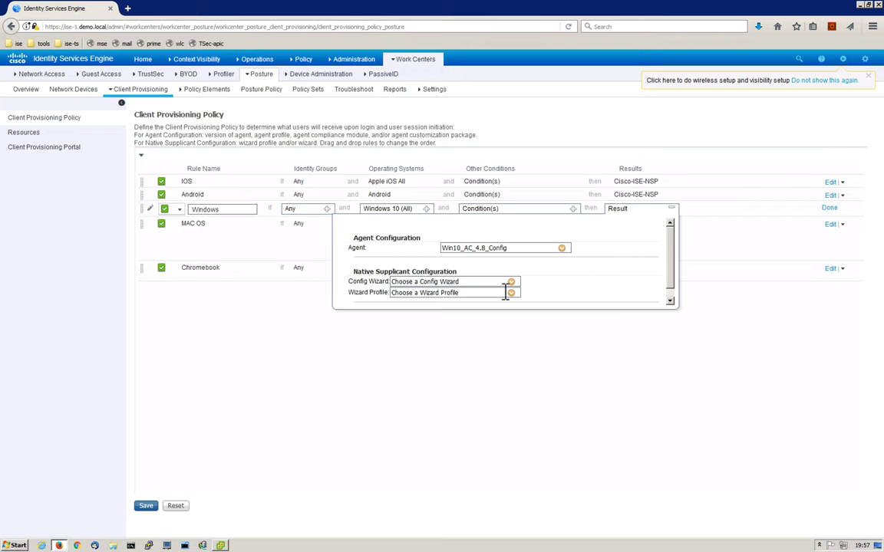
left_click(672, 212)
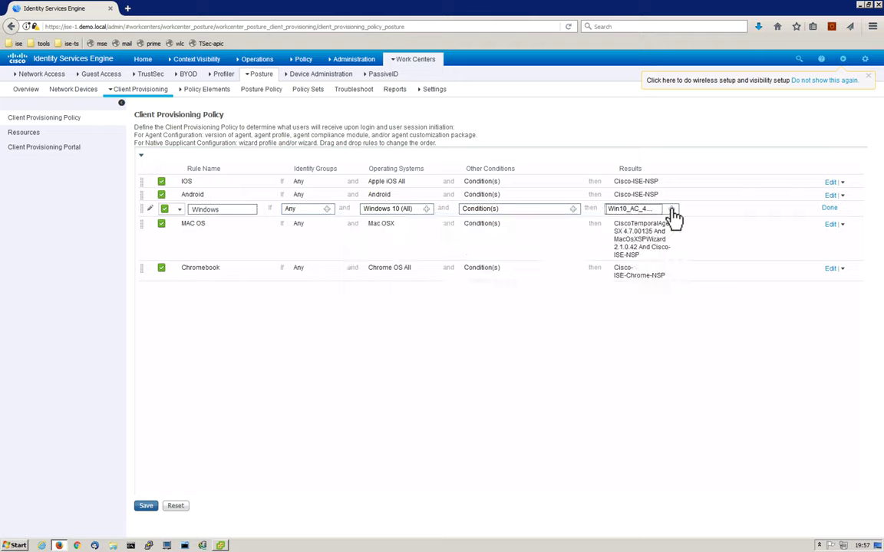
Step: Finish editing the Windows rule and save the Client Provisioning Policy
left_click(830, 209)
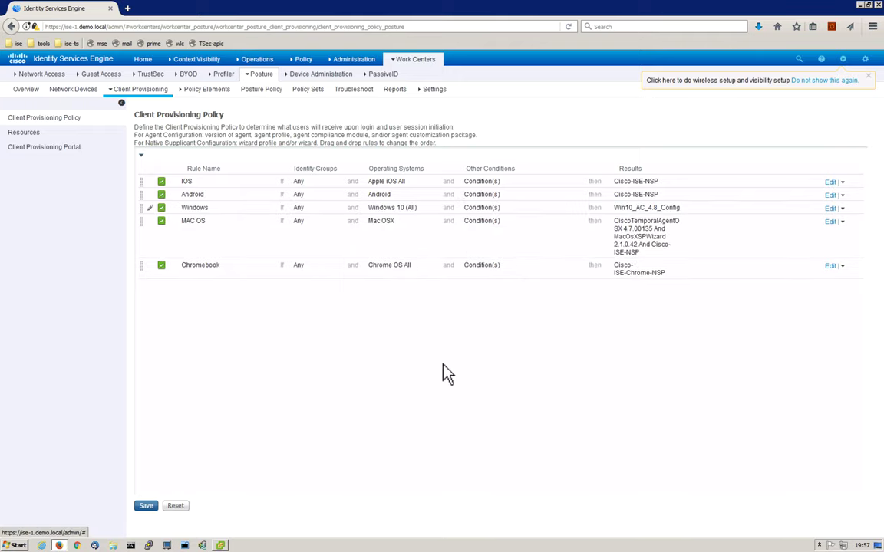
left_click(145, 507)
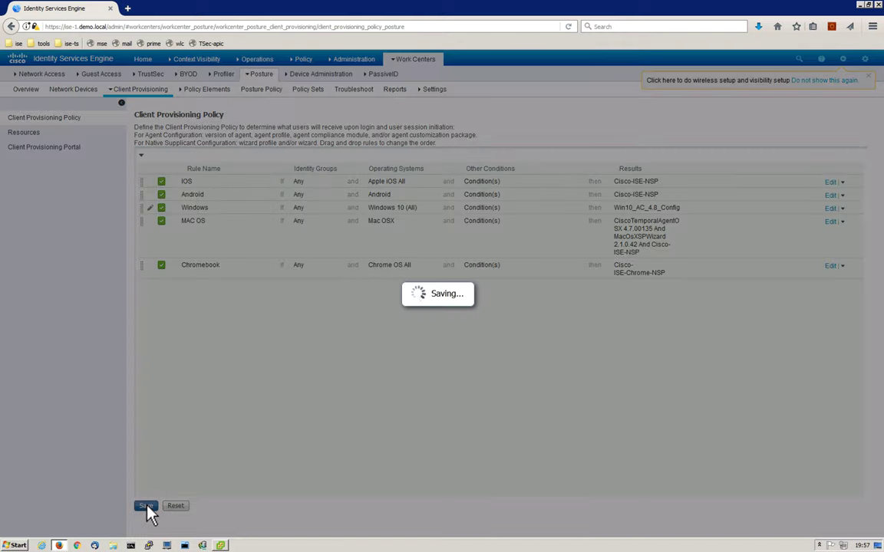